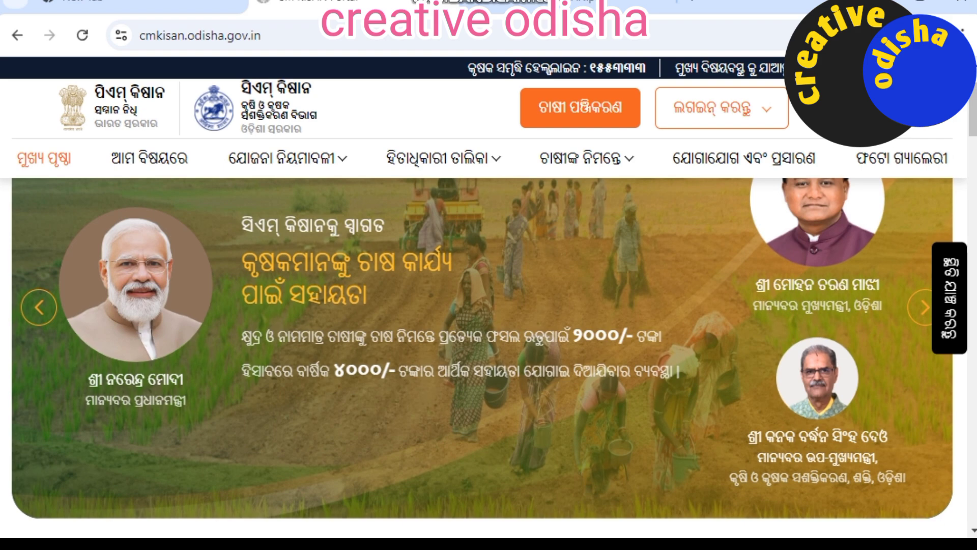
Step: Scroll down the portal home page and open the SOP registration guidelines PDF
scroll(483, 357, "down", 3)
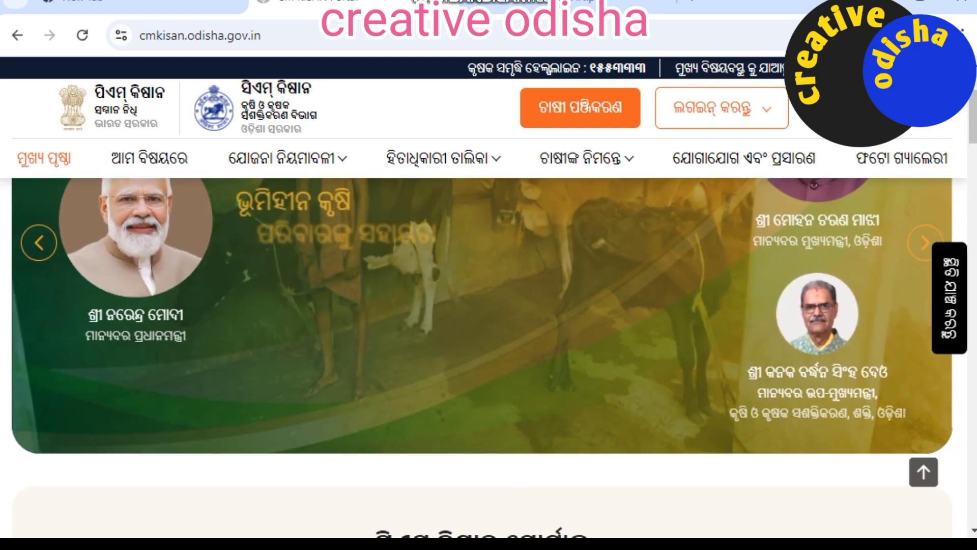
scroll(483, 356, "down", 2)
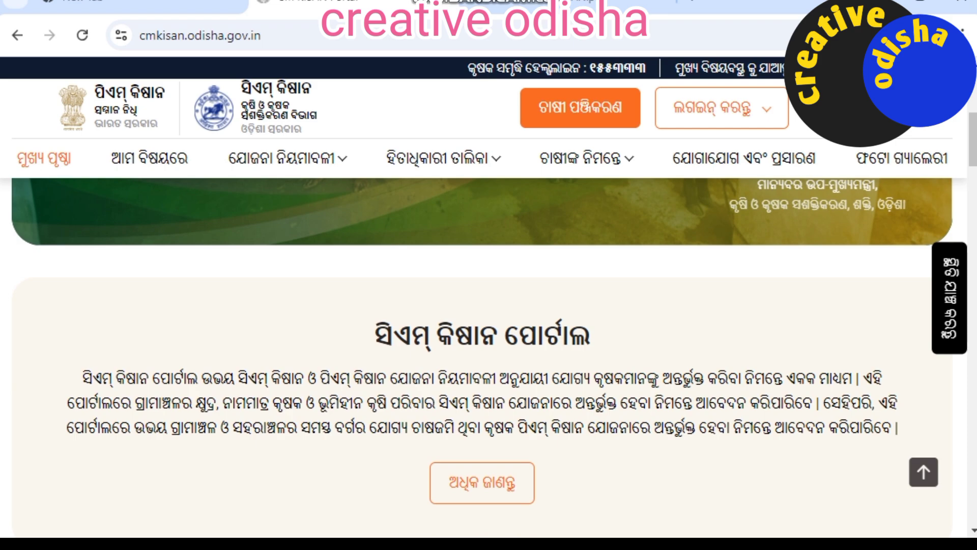
scroll(482, 357, "down", 2)
scroll(483, 391, "down", 6)
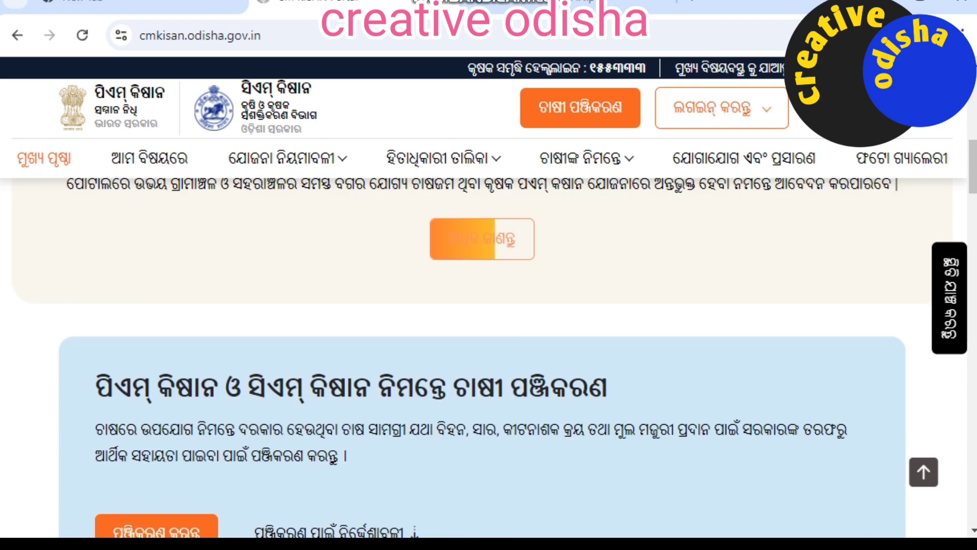
scroll(330, 412, "up", 2)
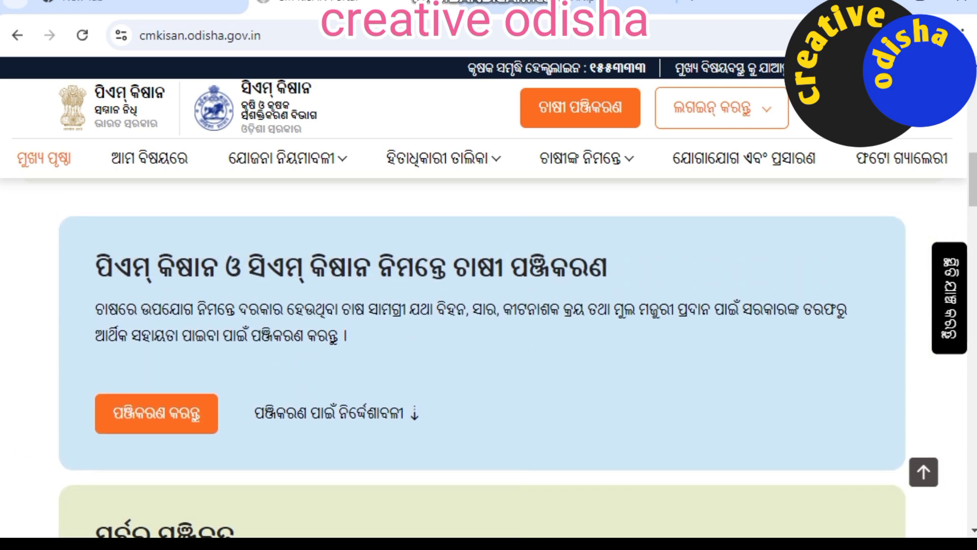
left_click(330, 412)
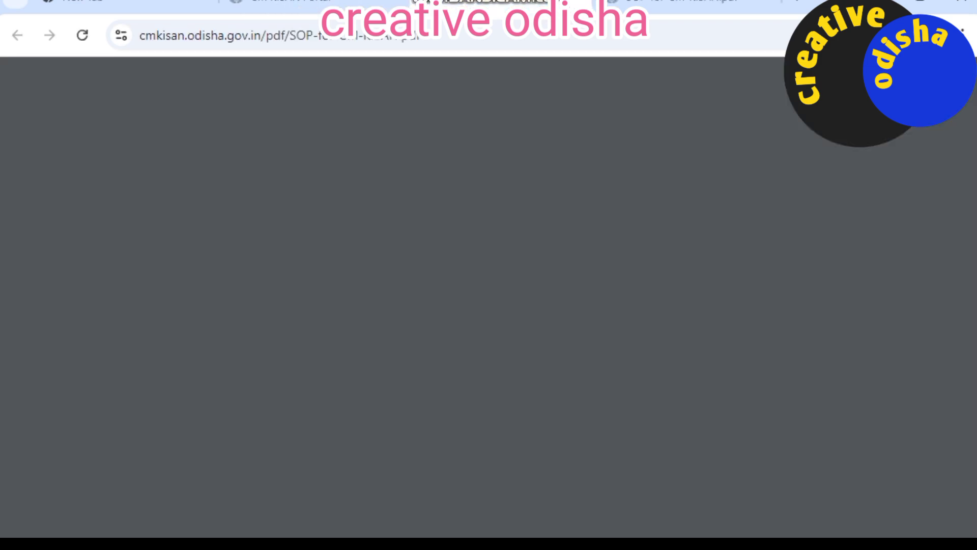
Step: Skim the guidelines, then go back to the portal and open the farmer registration page
scroll(611, 321, "down", 4)
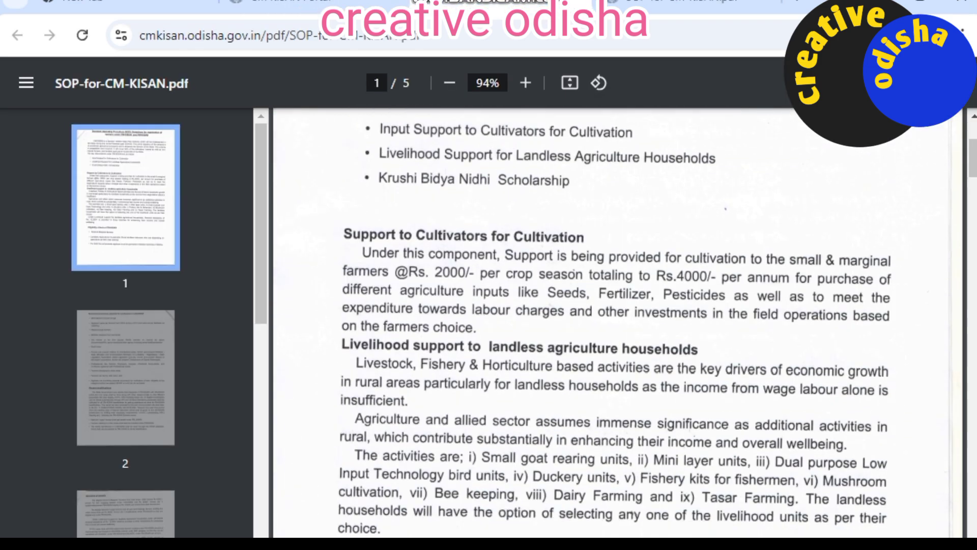
left_click(306, 3)
scroll(483, 357, "down", 3)
scroll(483, 356, "up", 1)
scroll(482, 356, "down", 1)
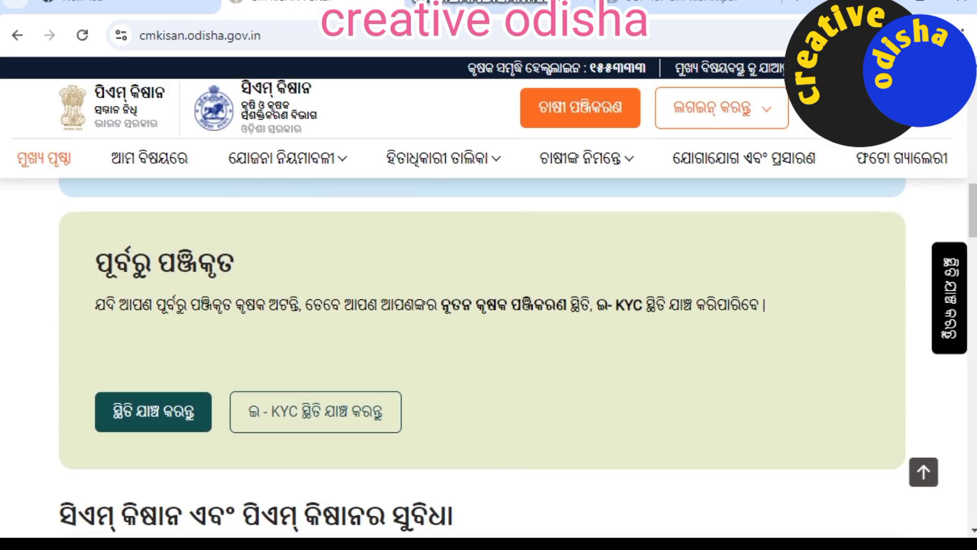
scroll(483, 357, "up", 2)
scroll(483, 356, "up", 5)
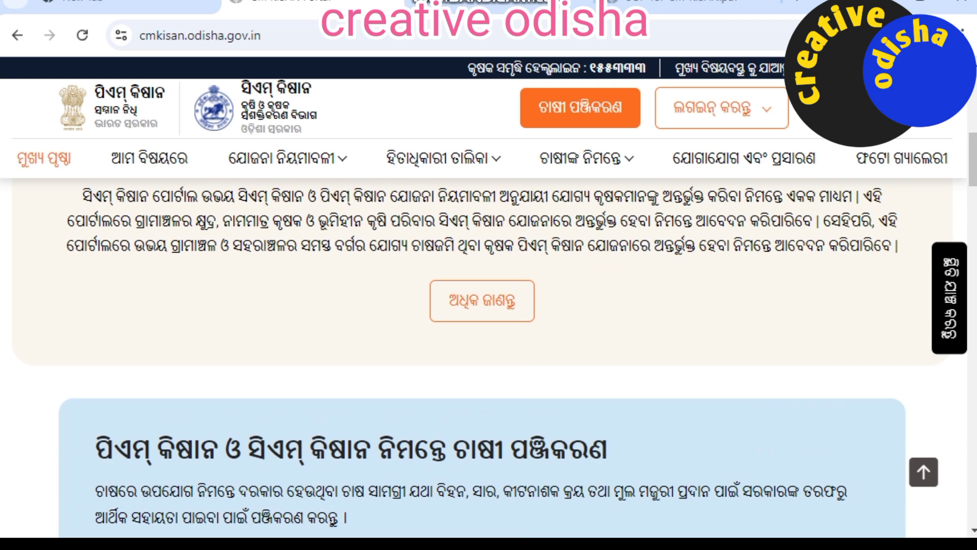
scroll(482, 357, "down", 4)
scroll(483, 357, "down", 2)
scroll(482, 356, "up", 4)
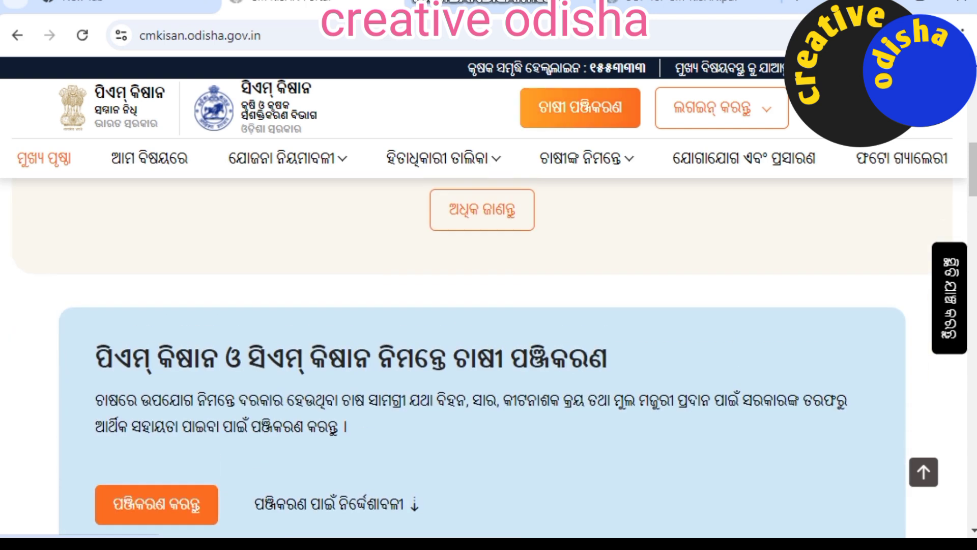
scroll(482, 356, "down", 2)
left_click(156, 410)
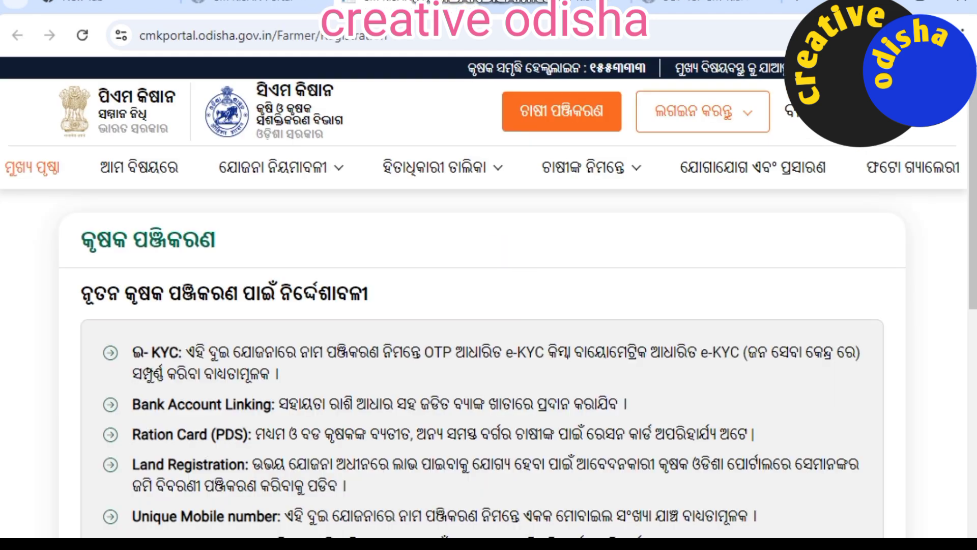
scroll(482, 357, "down", 1)
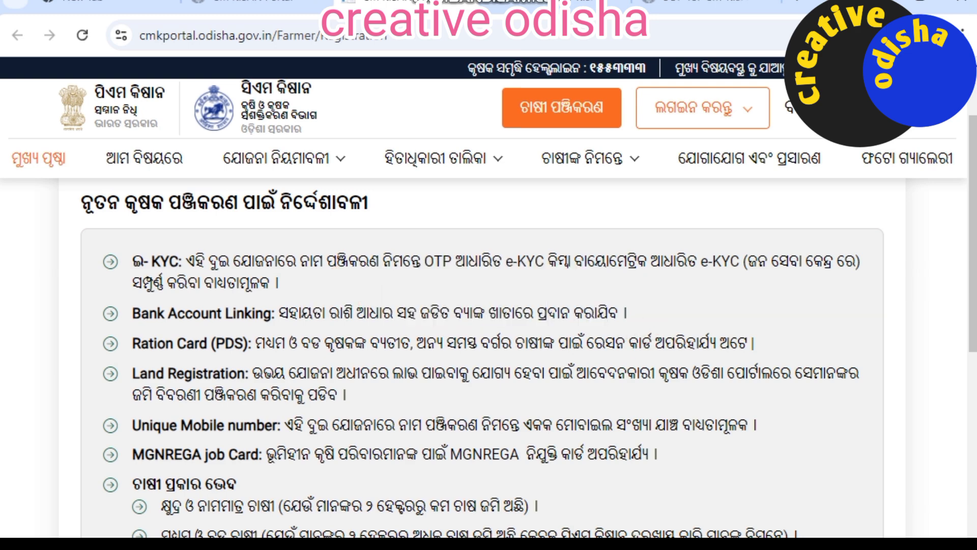
scroll(482, 326, "down", 2)
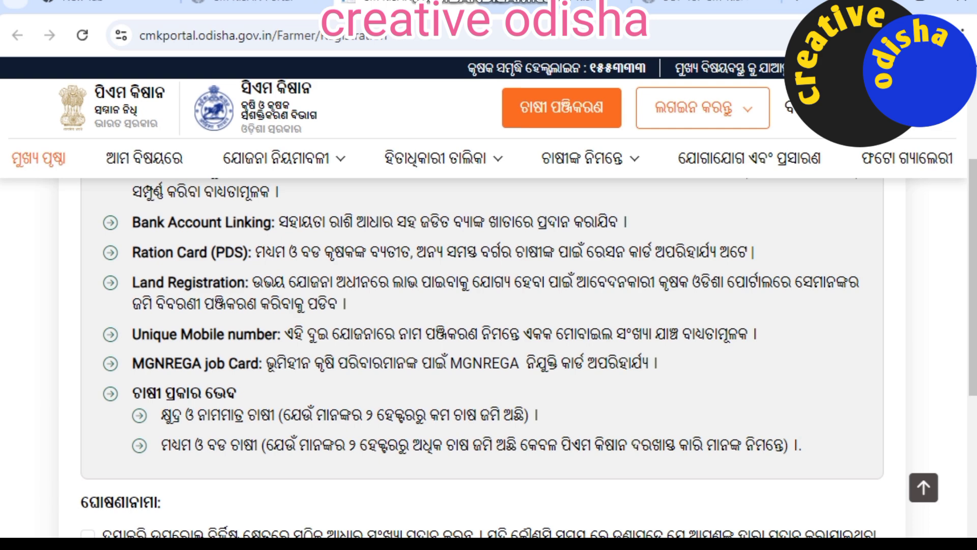
scroll(482, 325, "down", 2)
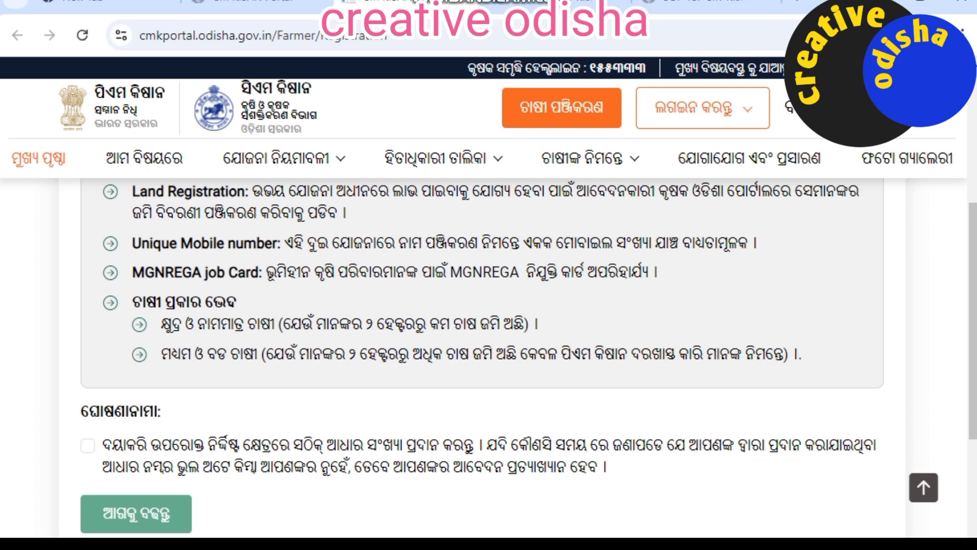
scroll(489, 357, "down", 2)
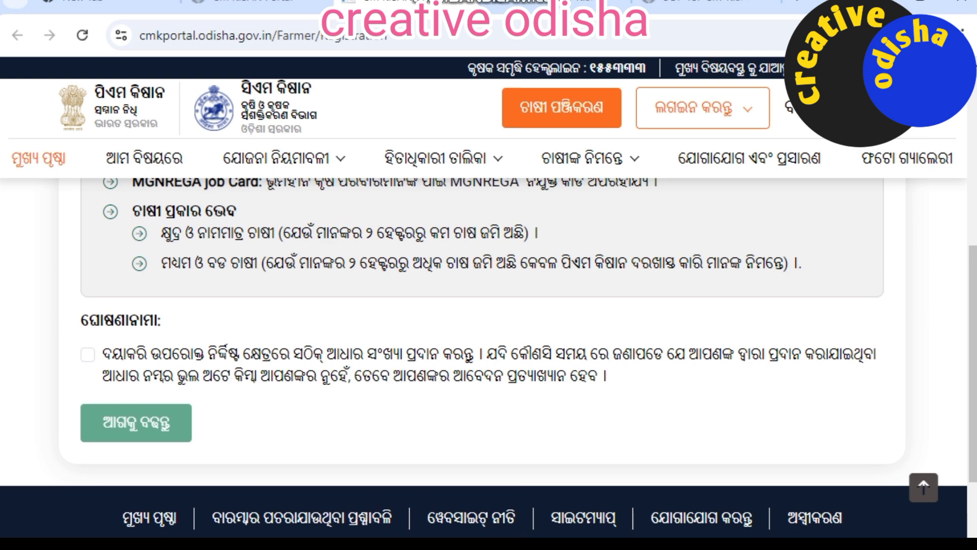
scroll(488, 306, "down", 2)
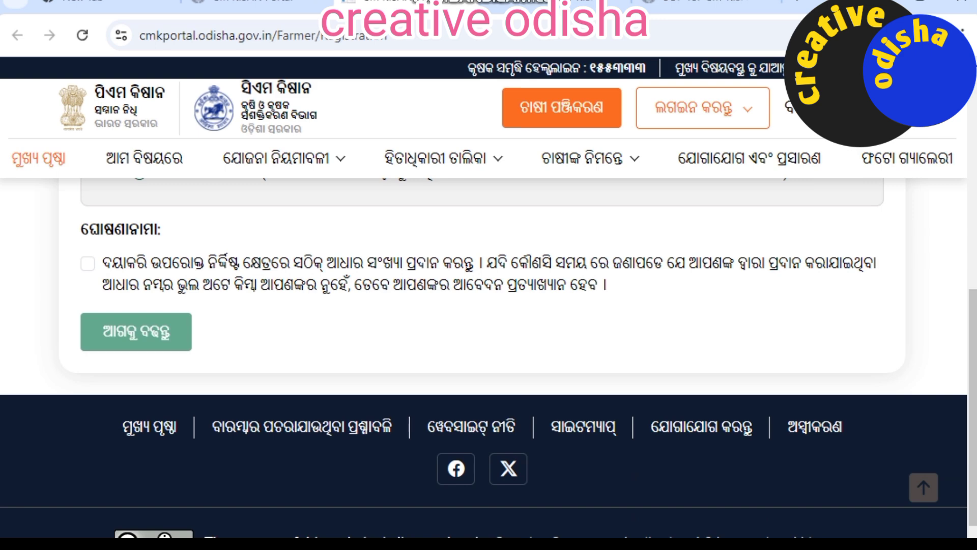
Step: Accept the Aadhaar declaration, enter the farmer's Aadhaar number and captcha, and request an OTP
left_click(88, 264)
left_click(136, 332)
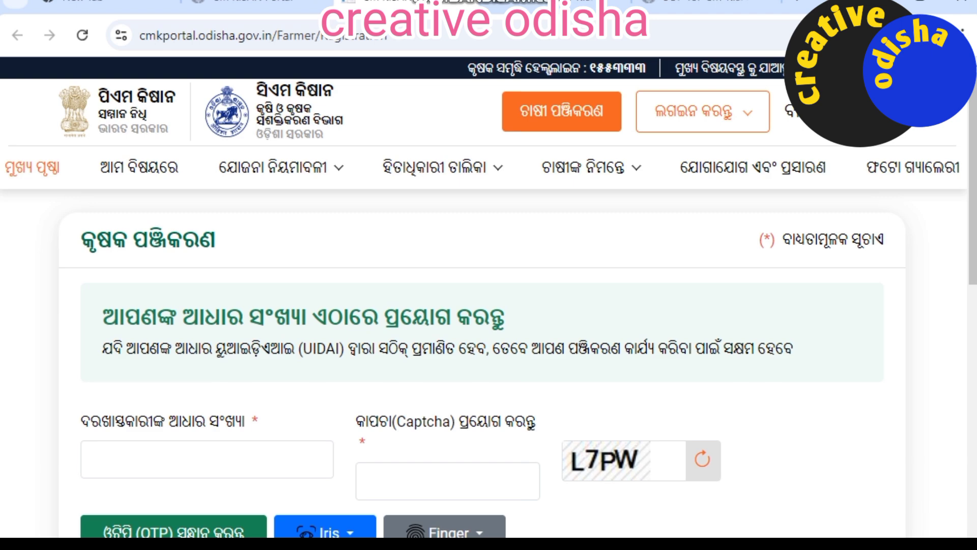
scroll(482, 357, "down", 2)
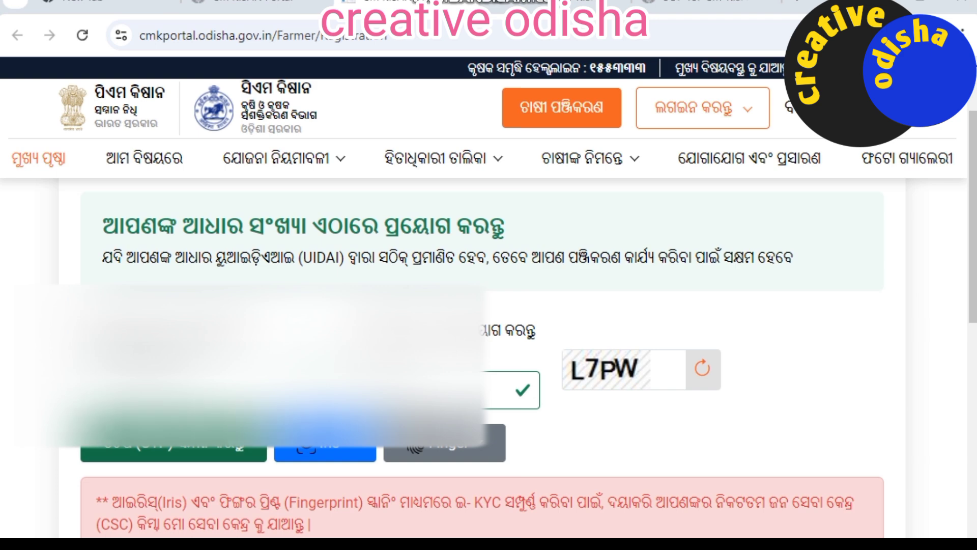
left_click(173, 440)
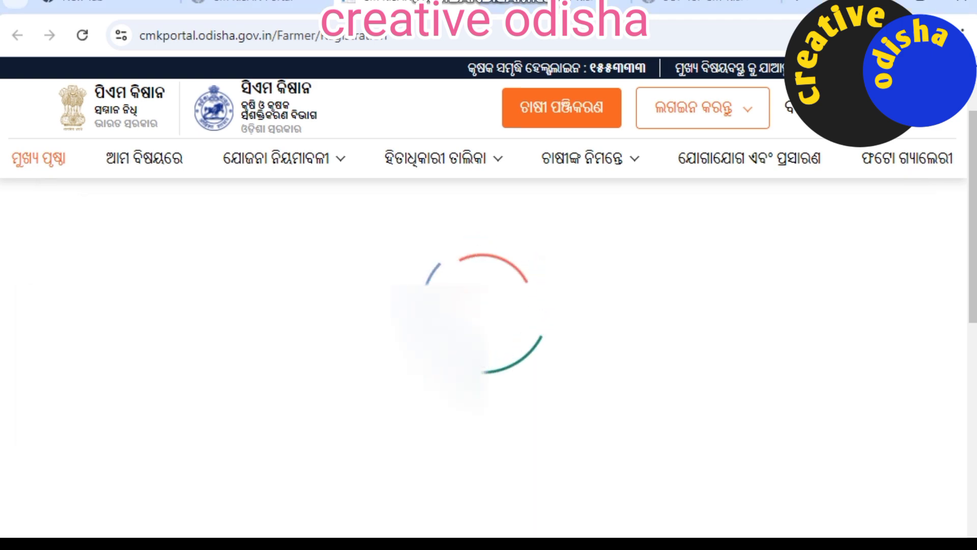
scroll(489, 356, "down", 4)
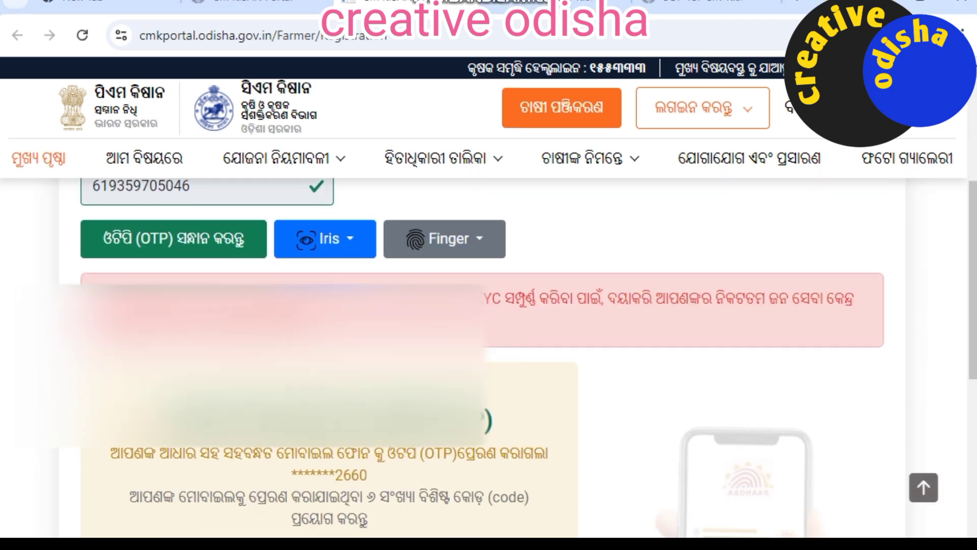
scroll(489, 356, "down", 3)
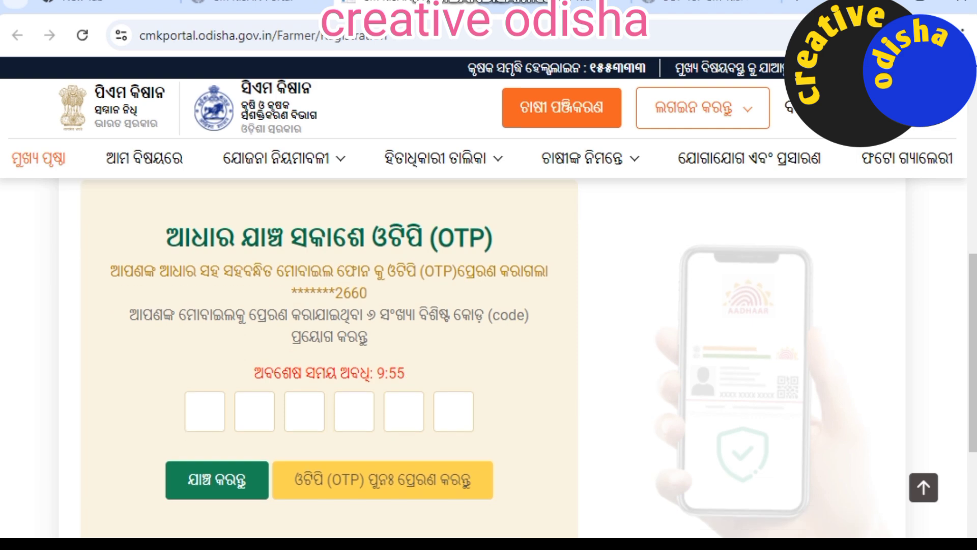
Step: Enter the Aadhaar OTP, fill in the farmer's mobile number, and request a mobile OTP
left_click(205, 412)
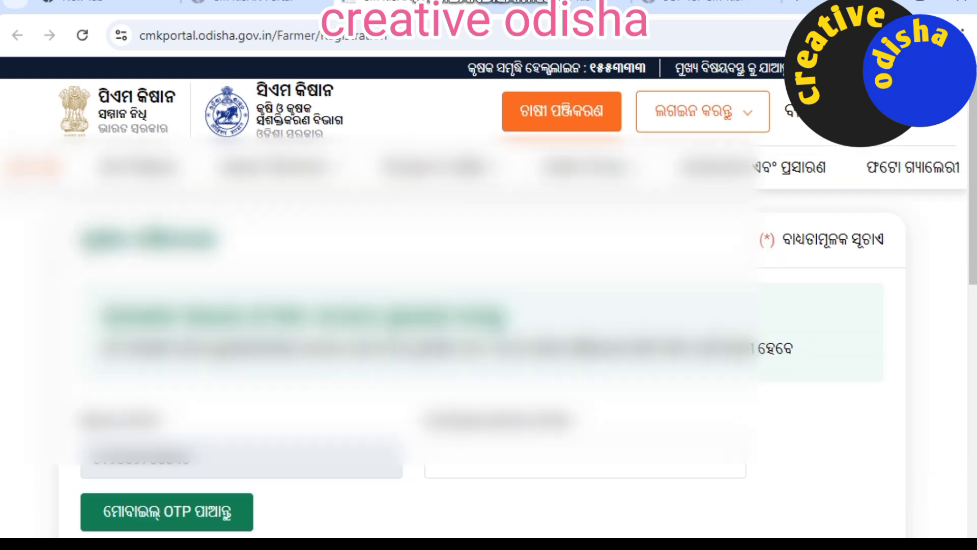
left_click(585, 460)
type("99")
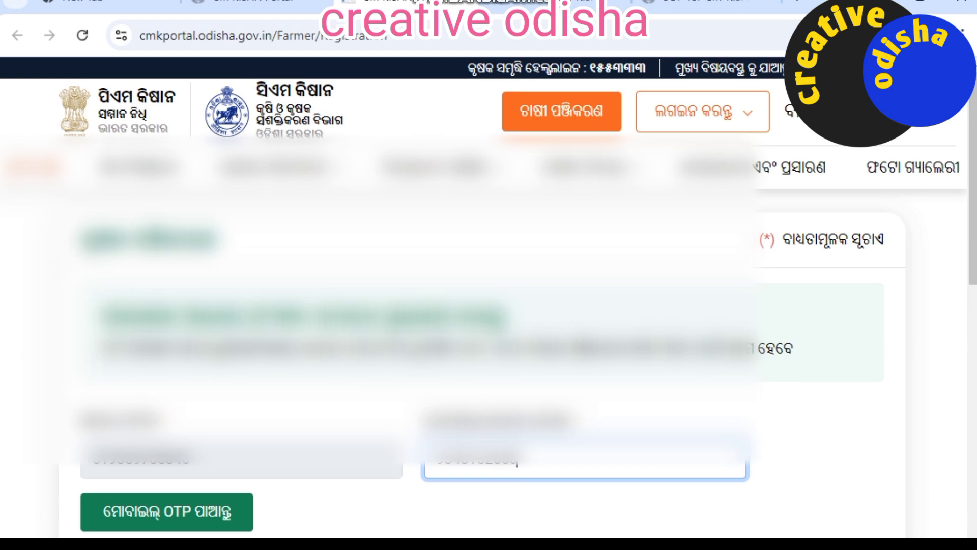
scroll(488, 305, "down", 2)
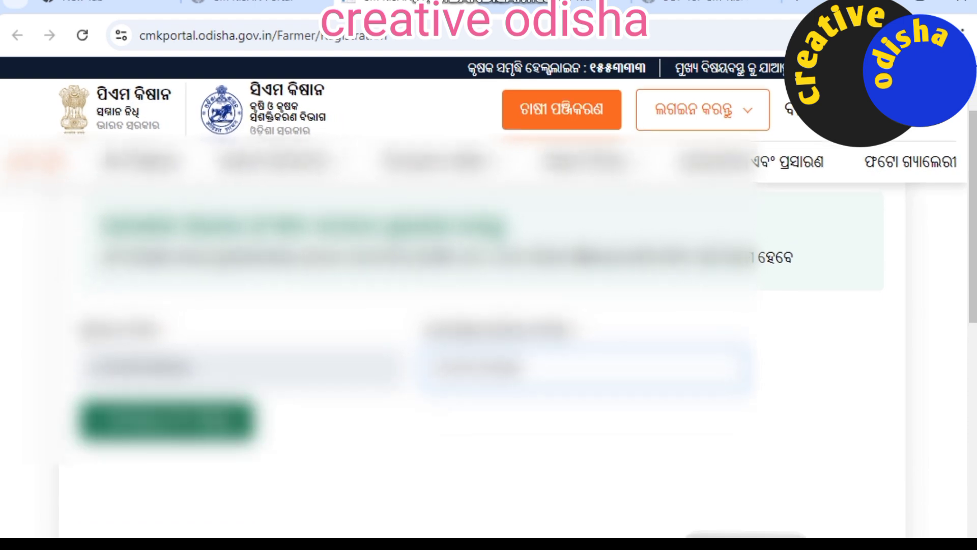
left_click(167, 421)
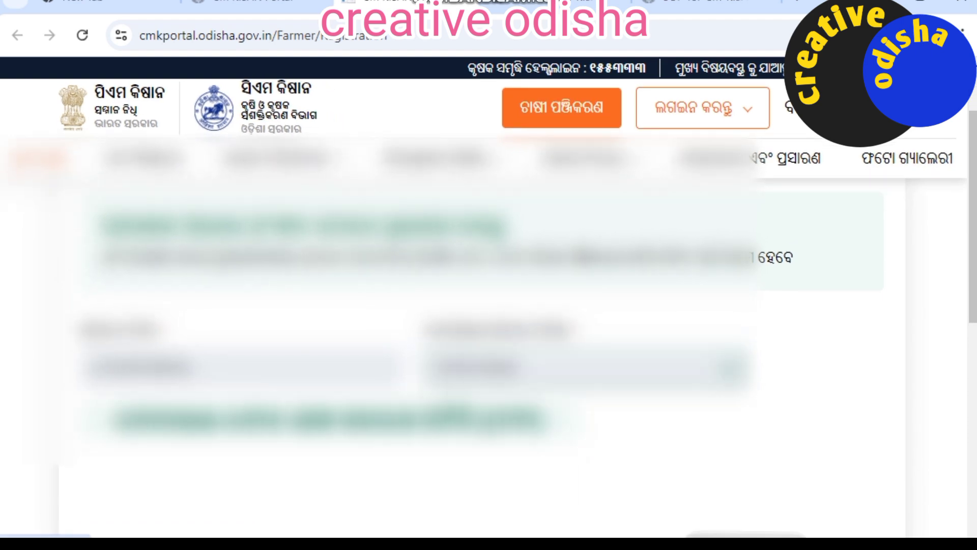
Step: Enter the received mobile OTP and verify it to open the registration details form
scroll(325, 386, "down", 2)
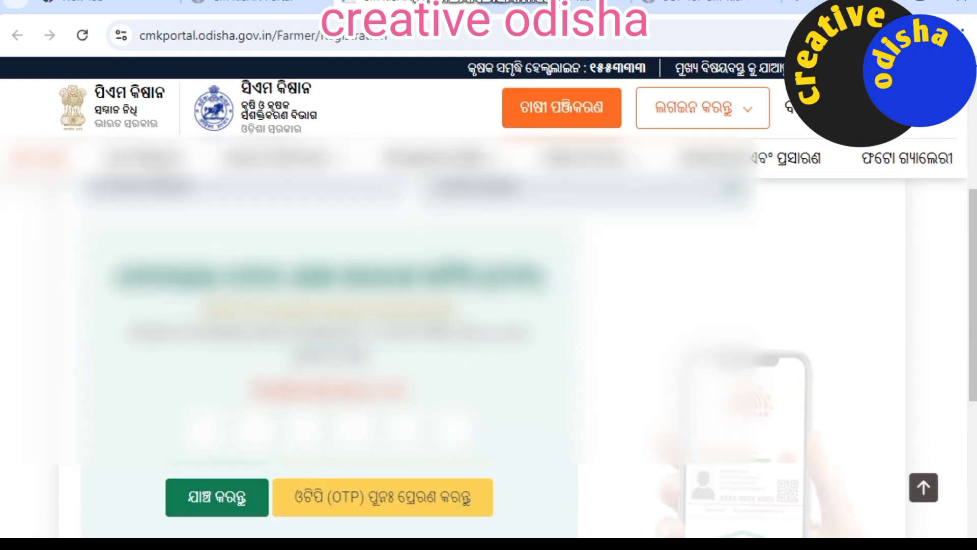
left_click(204, 429)
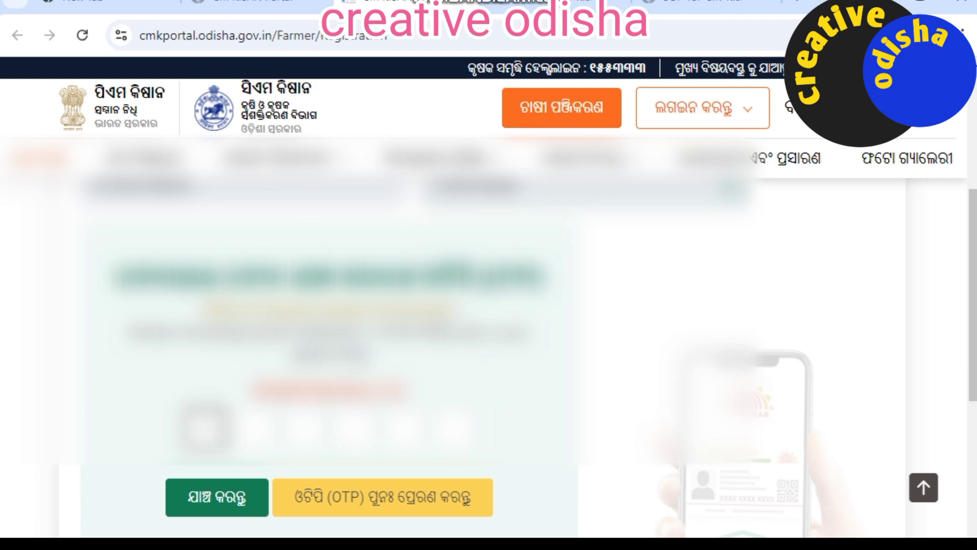
type("123")
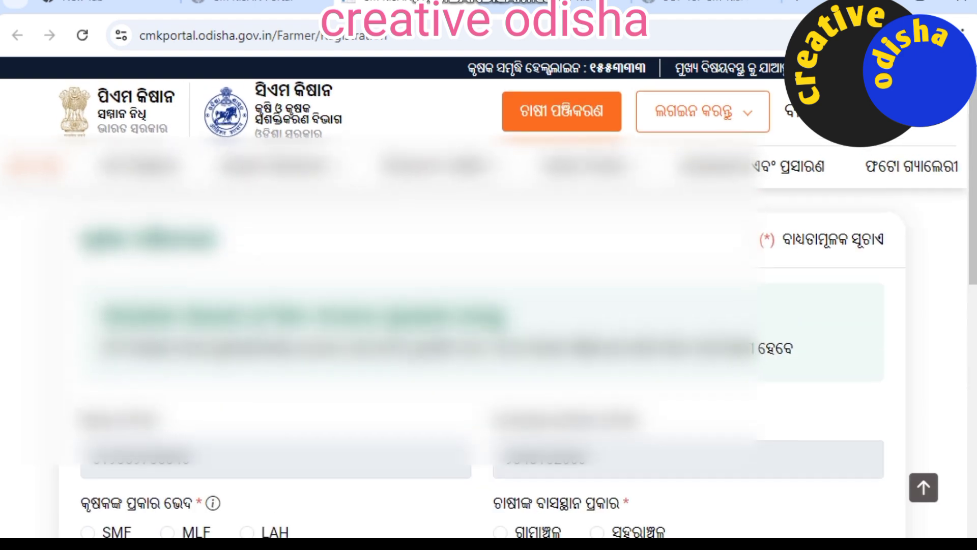
scroll(478, 331, "down", 3)
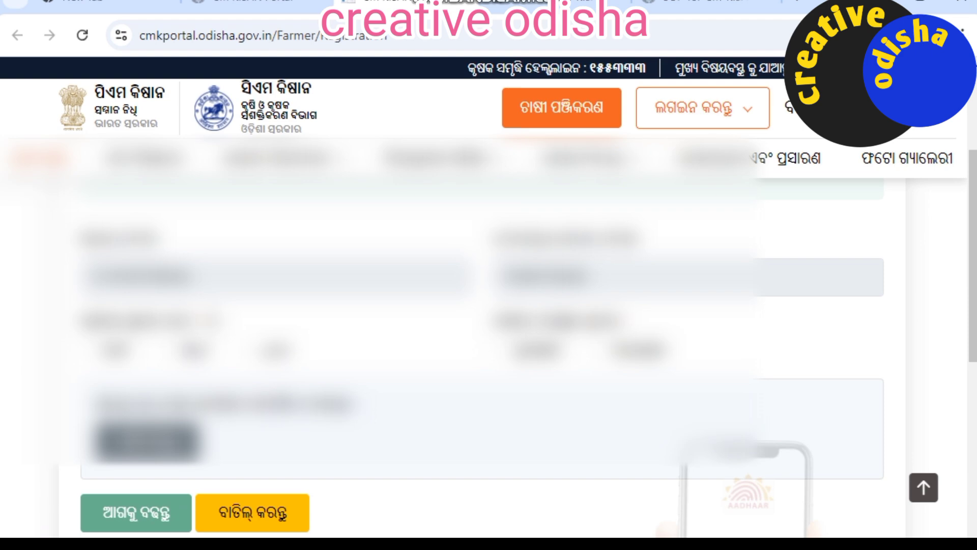
Step: Verify the Aadhaar-linked bank shows INDIAN BANK, then proceed to the Farmer Registration form
left_click(88, 350)
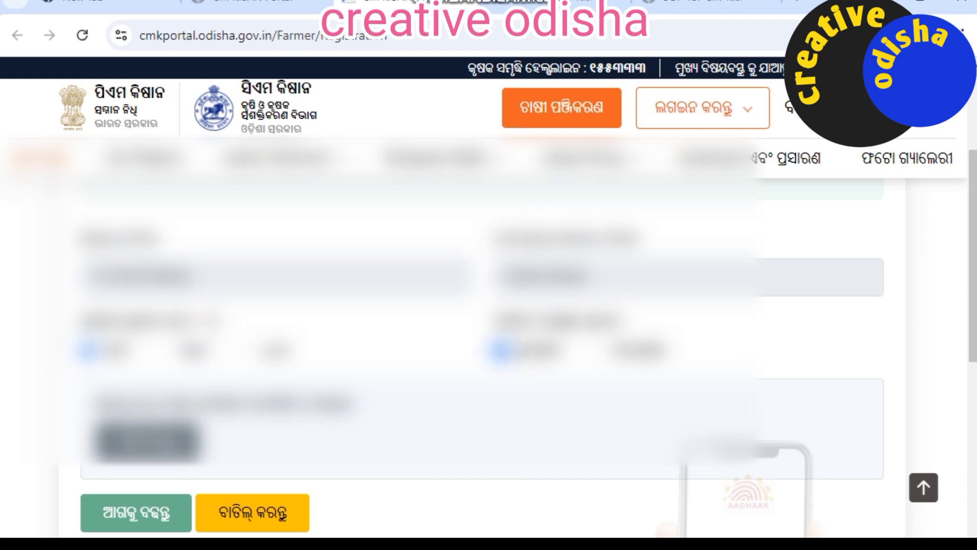
left_click(148, 441)
scroll(489, 343, "down", 2)
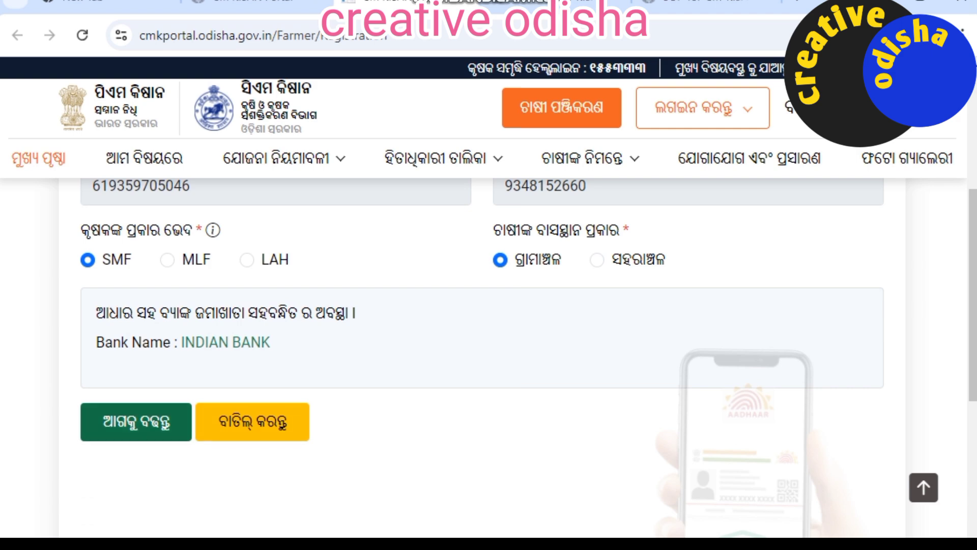
left_click(136, 422)
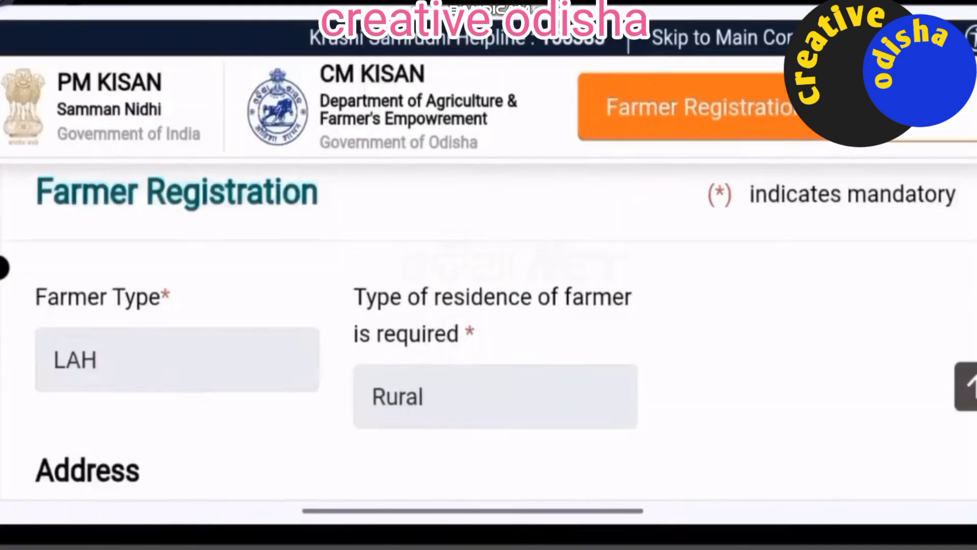
scroll(488, 313, "down", 6)
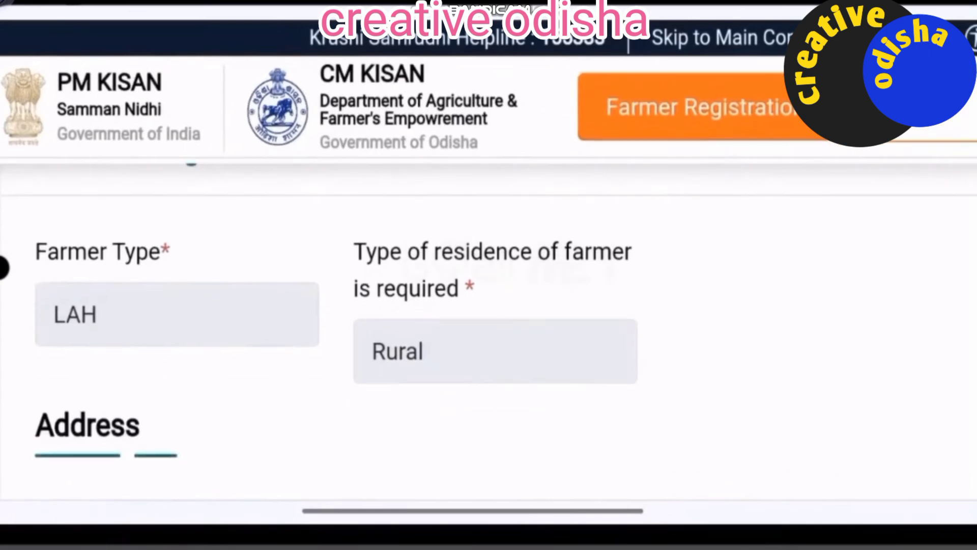
scroll(489, 327, "up", 5)
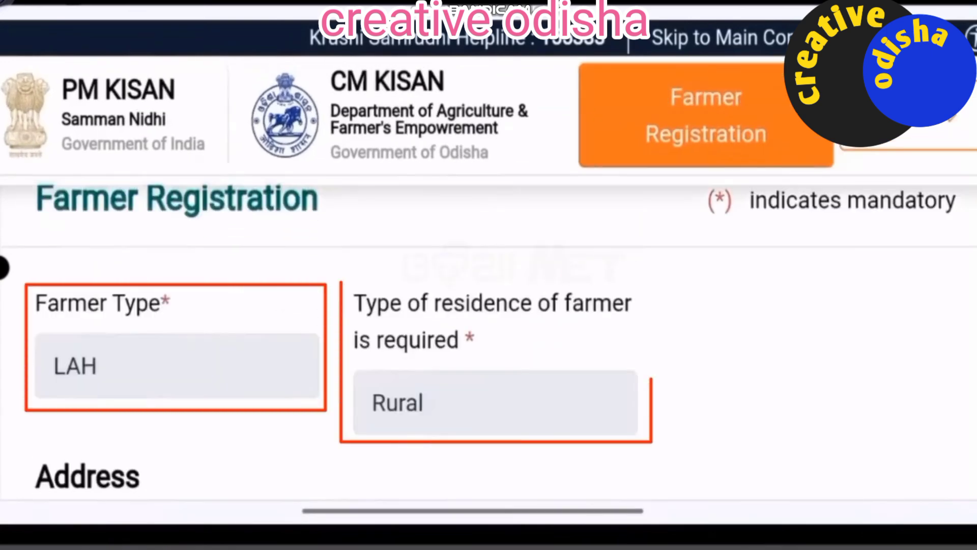
scroll(489, 313, "down", 5)
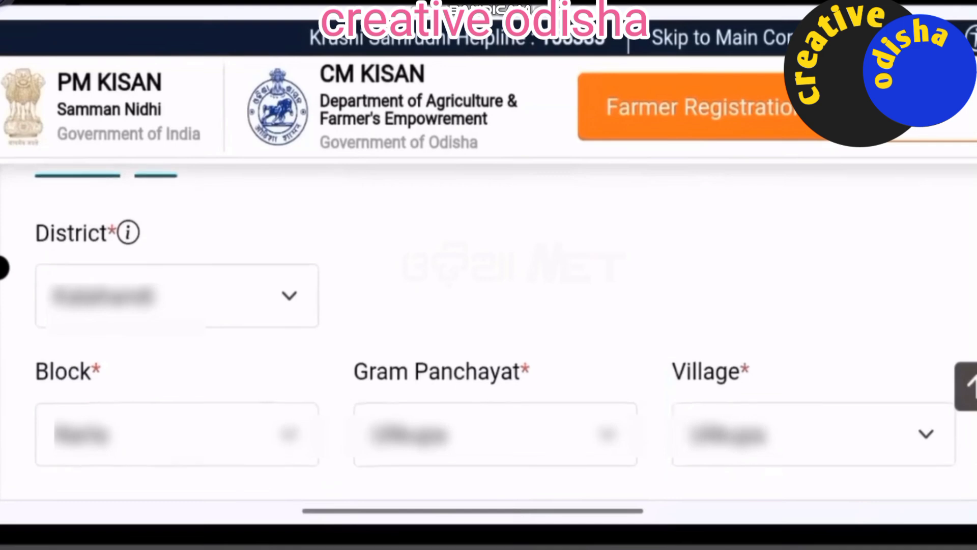
scroll(488, 331, "down", 5)
Step: Scroll to Personal Details, check the Ration Card No, and open the social Category dropdown
scroll(489, 330, "down", 4)
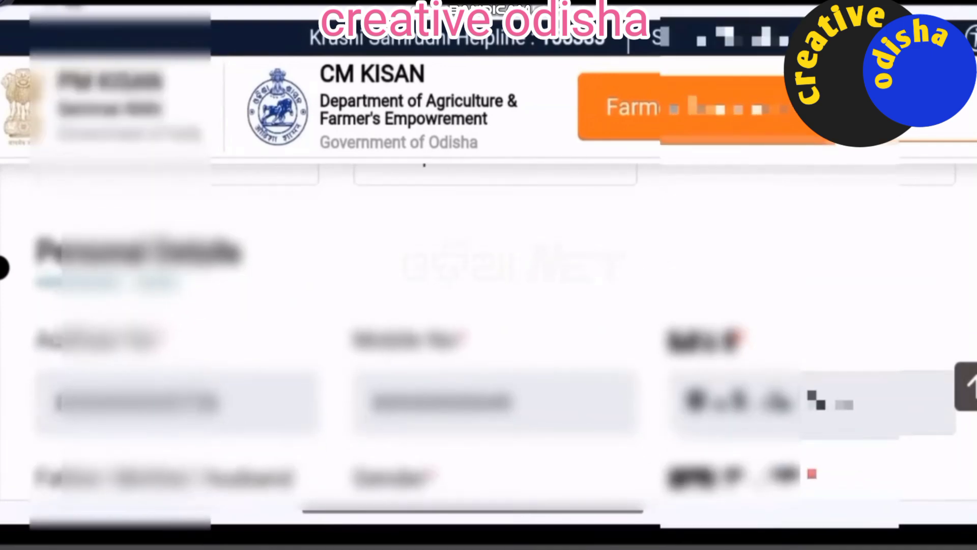
scroll(488, 331, "up", 3)
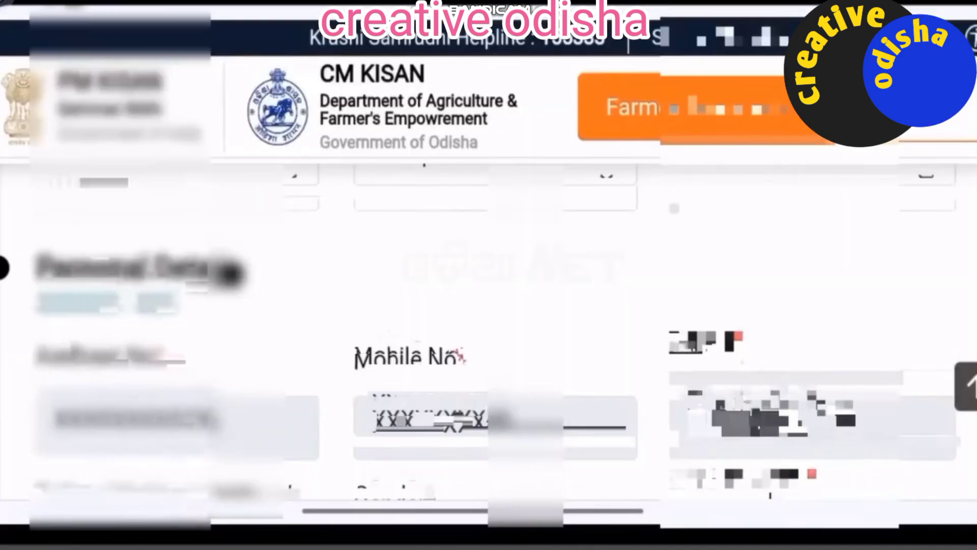
scroll(489, 330, "down", 2)
scroll(488, 330, "down", 6)
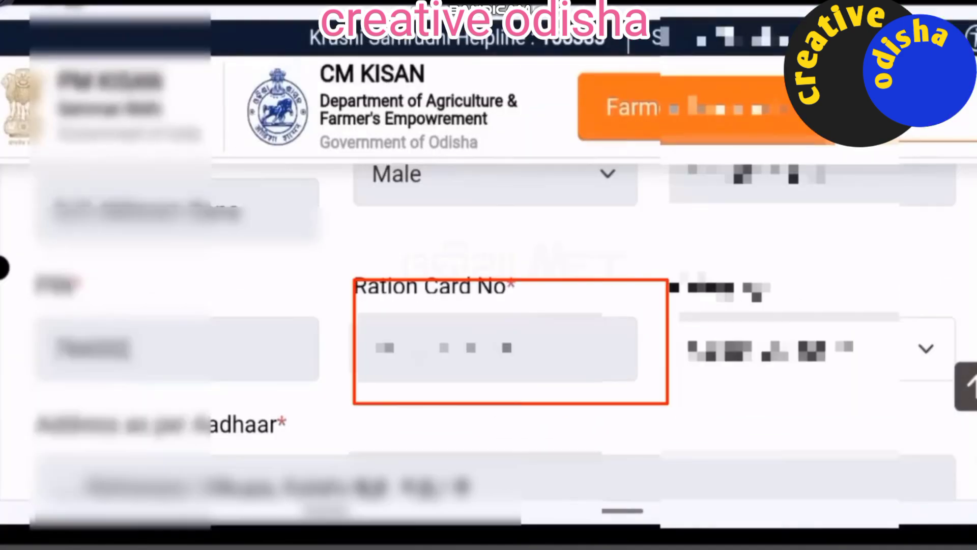
left_click(815, 349)
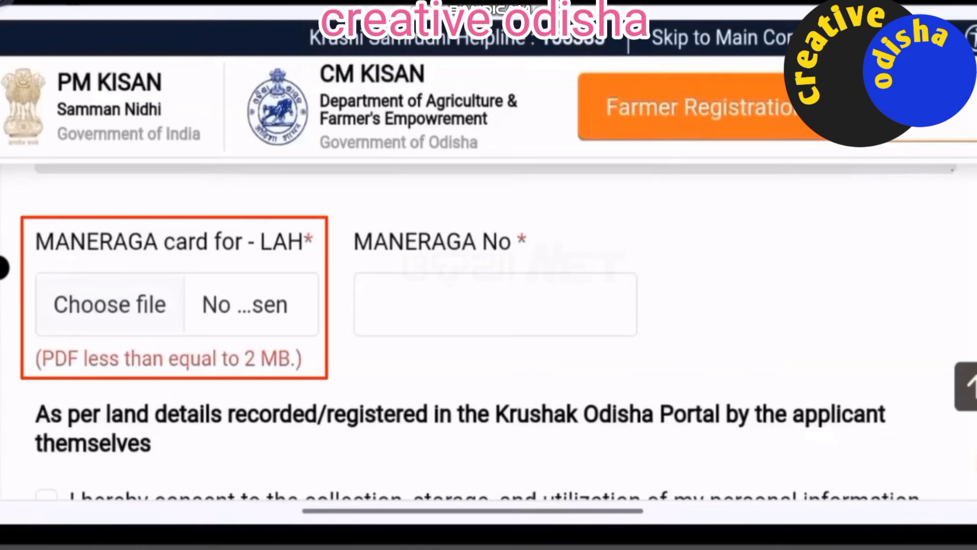
Step: Tick the consent to use the farmer's personal information and submit the form
scroll(489, 330, "down", 4)
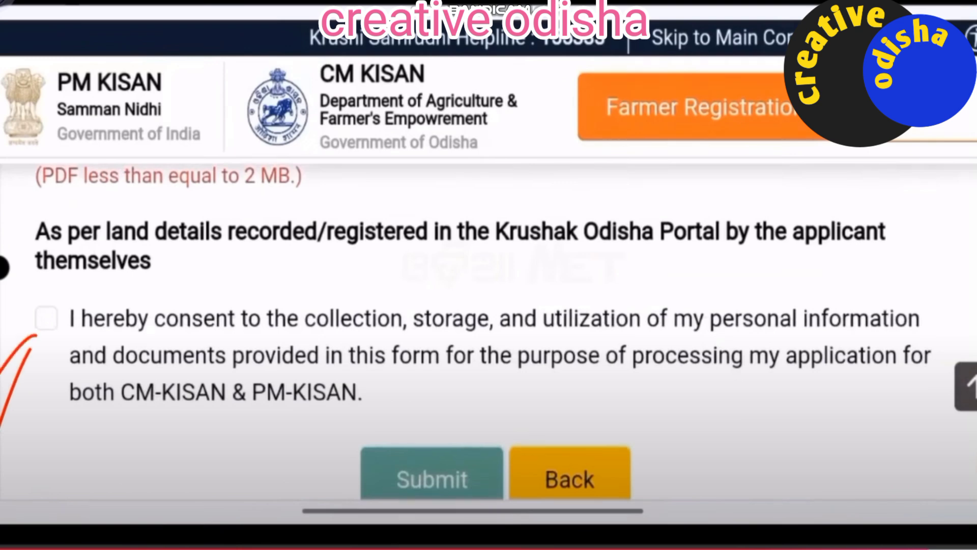
left_click(47, 318)
scroll(489, 330, "down", 2)
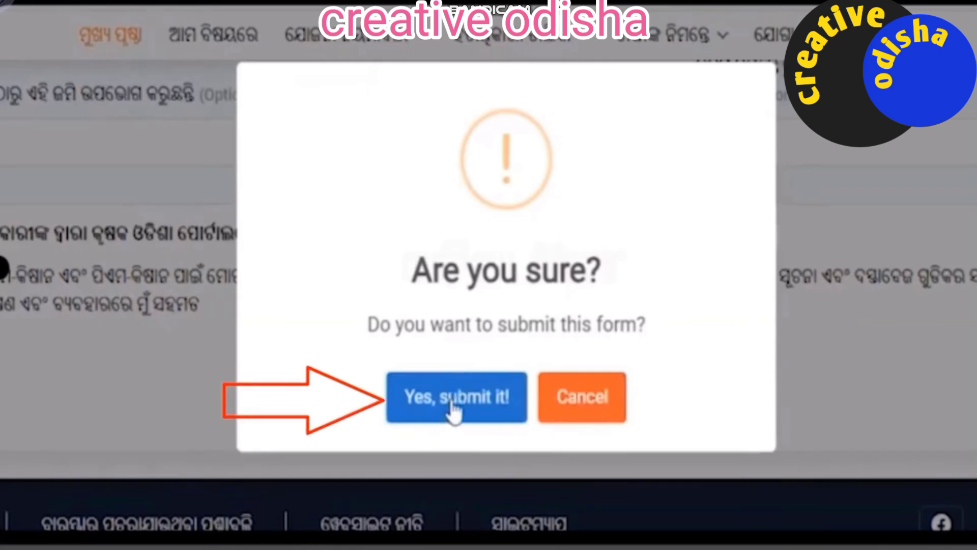
Step: Confirm 'Yes, submit it!' and acknowledge the Registration Successfully message to get the token number
left_click(451, 405)
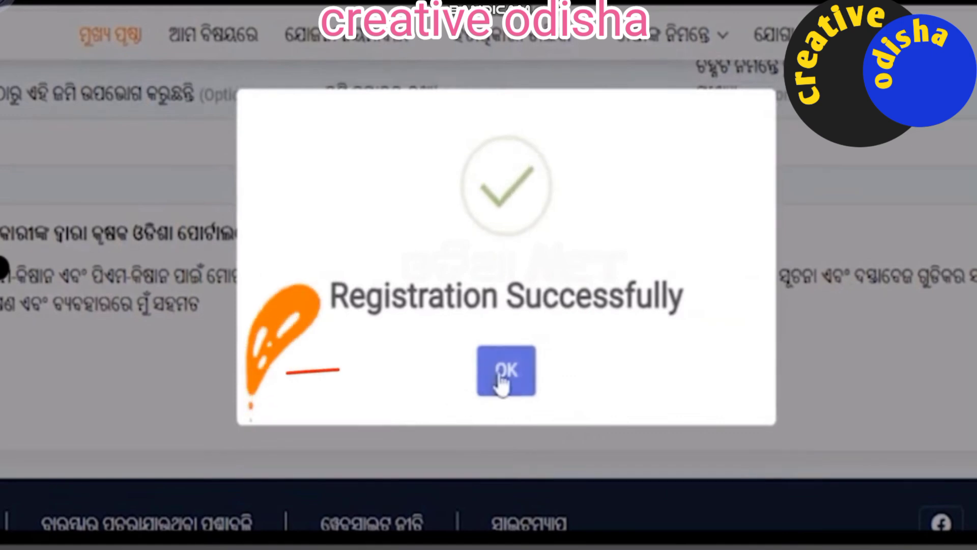
left_click(500, 378)
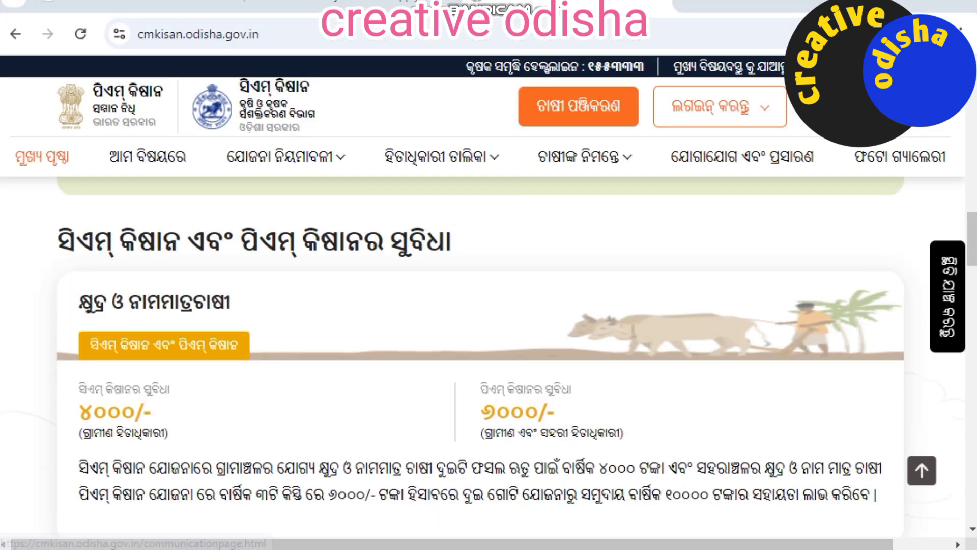
Step: Scroll the home page to the Already Registered section and open Check Status
scroll(488, 357, "down", 3)
scroll(489, 357, "down", 10)
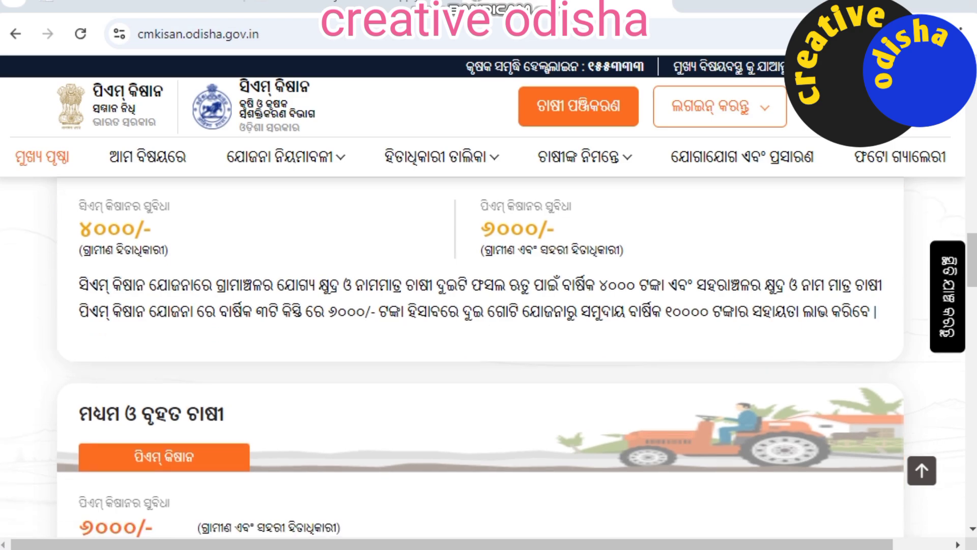
scroll(489, 357, "down", 15)
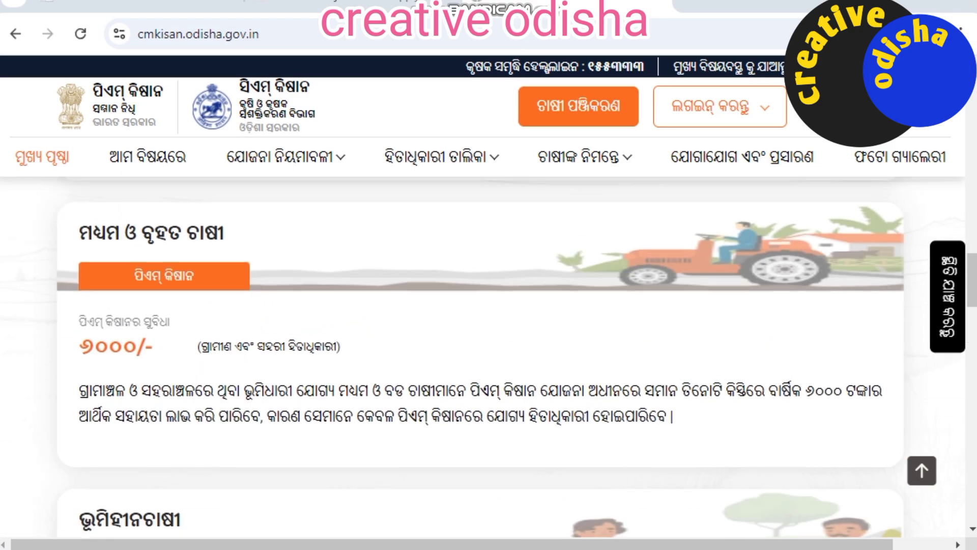
scroll(489, 356, "down", 10)
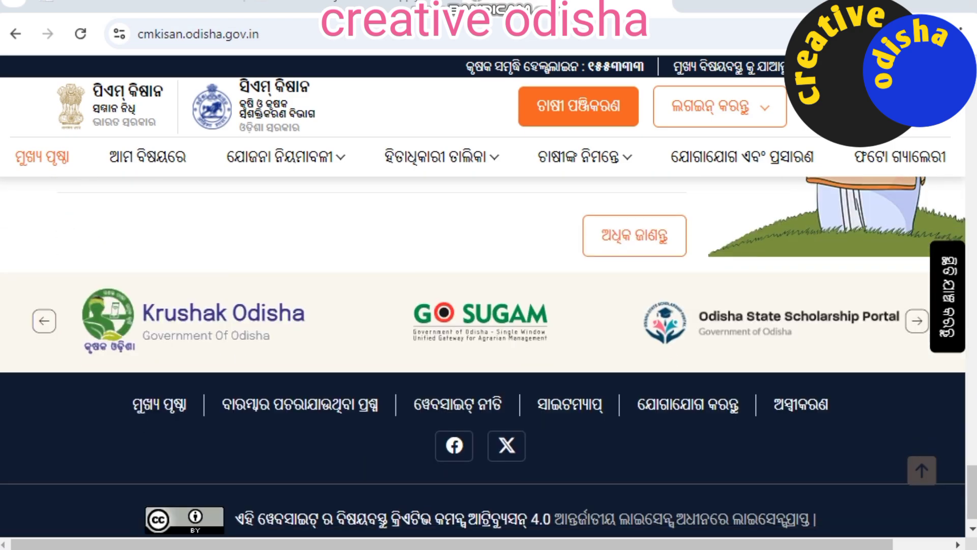
scroll(489, 356, "up", 12)
scroll(489, 356, "up", 15)
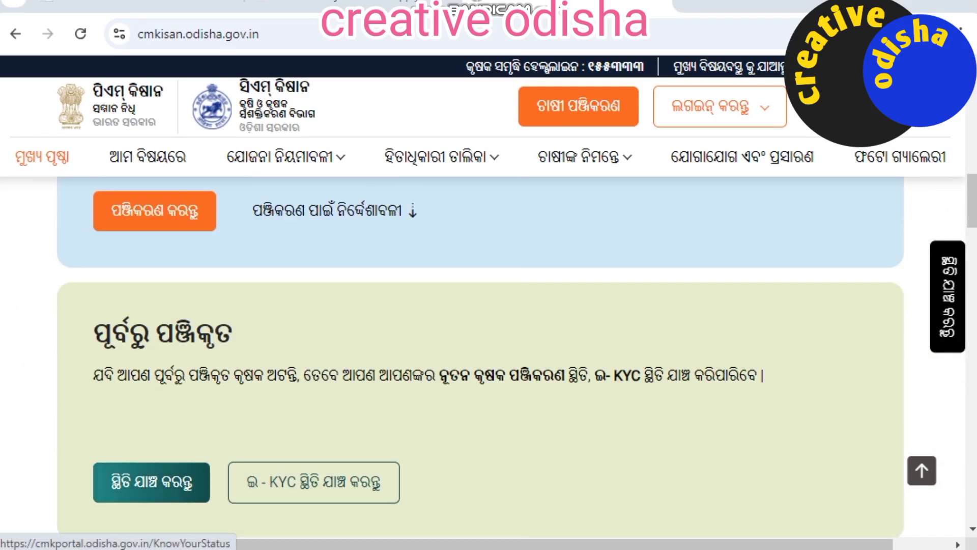
left_click(151, 482)
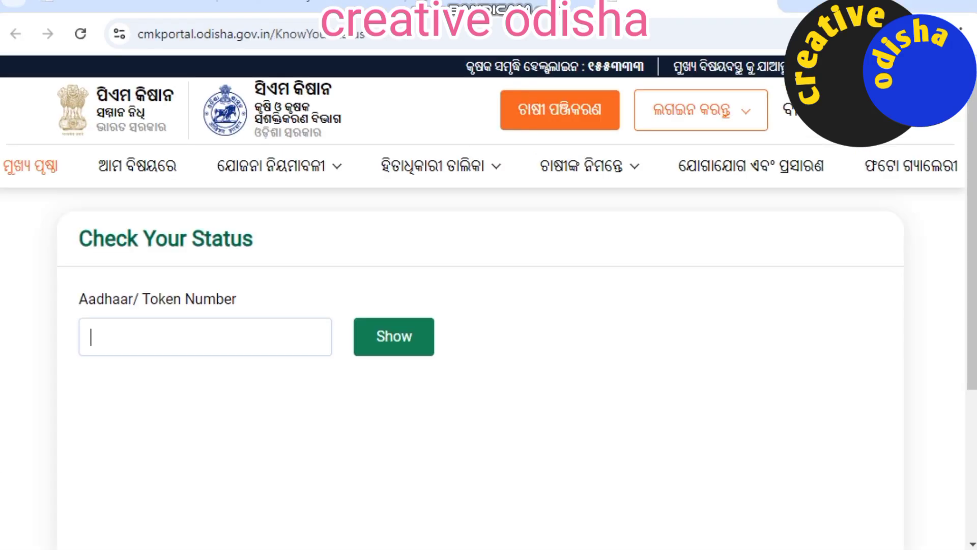
Step: Look up the registration status using the farmer's Aadhaar number
left_click(177, 336)
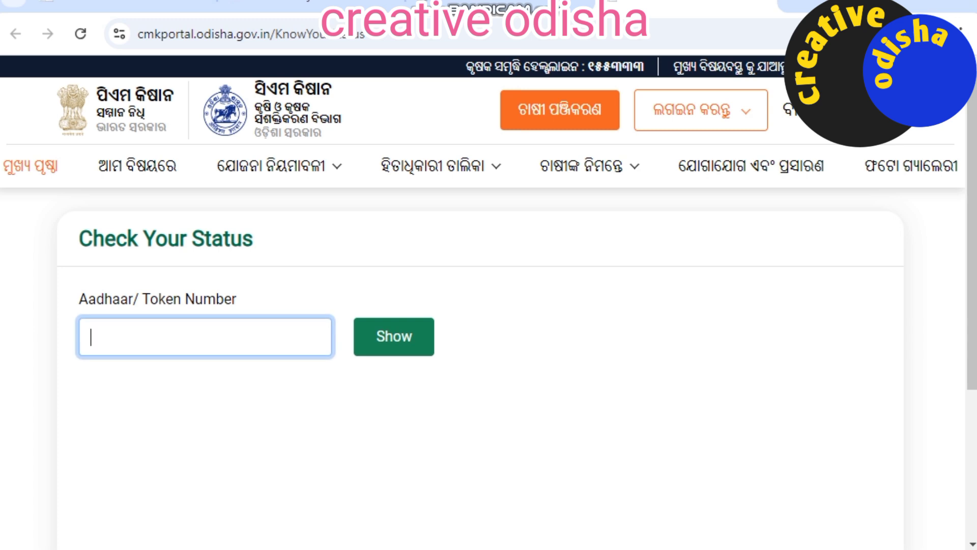
key("Return")
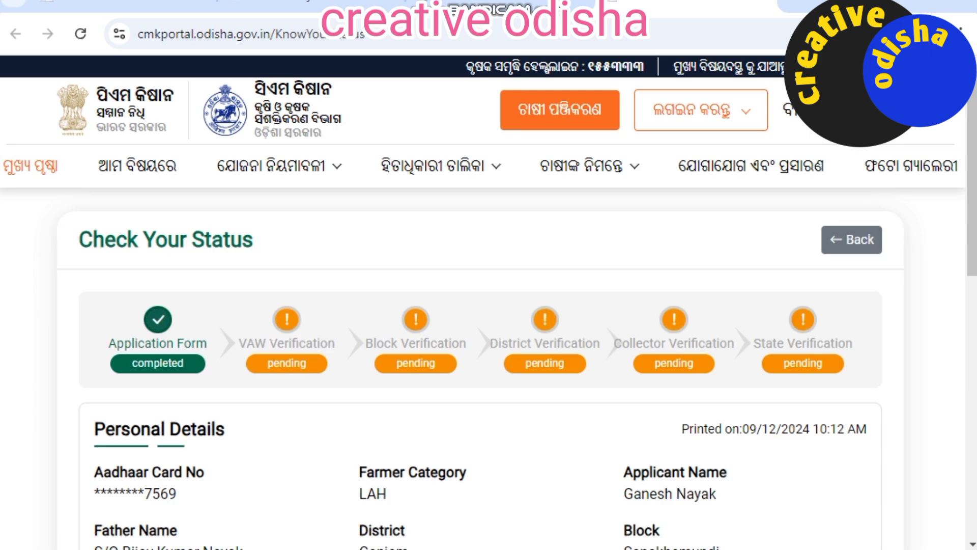
scroll(489, 314, "down", 5)
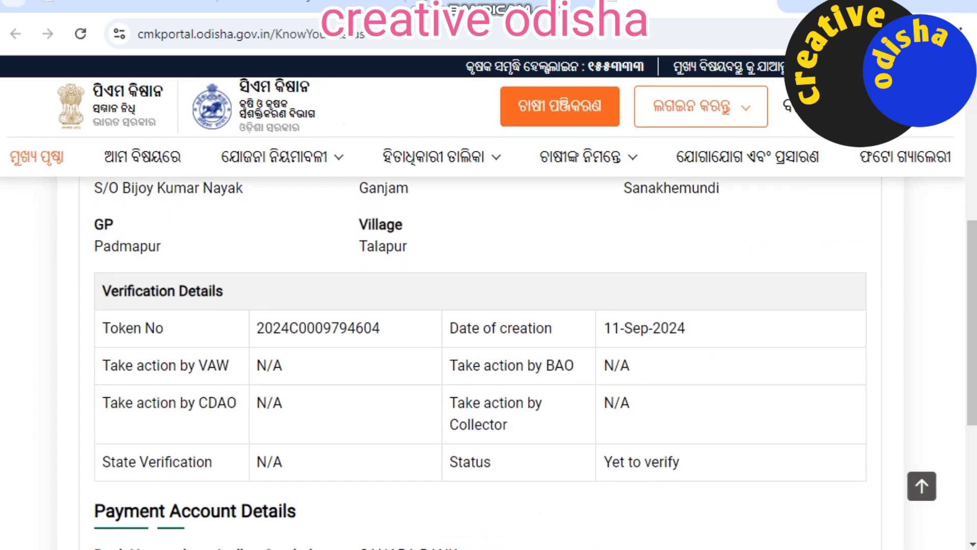
Step: Review the status details: Application Form completed, all verification stages pending, Yet to verify
scroll(488, 314, "up", 2)
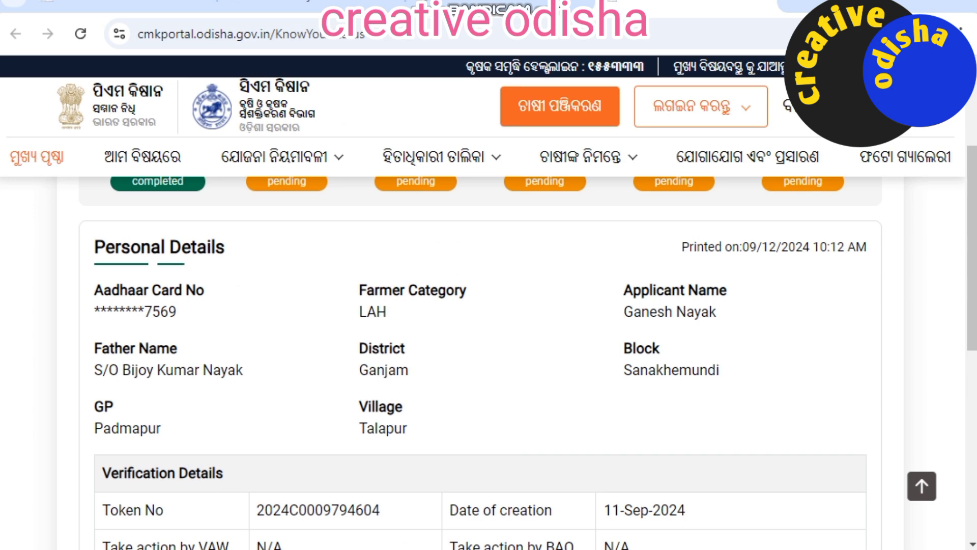
scroll(489, 314, "down", 2)
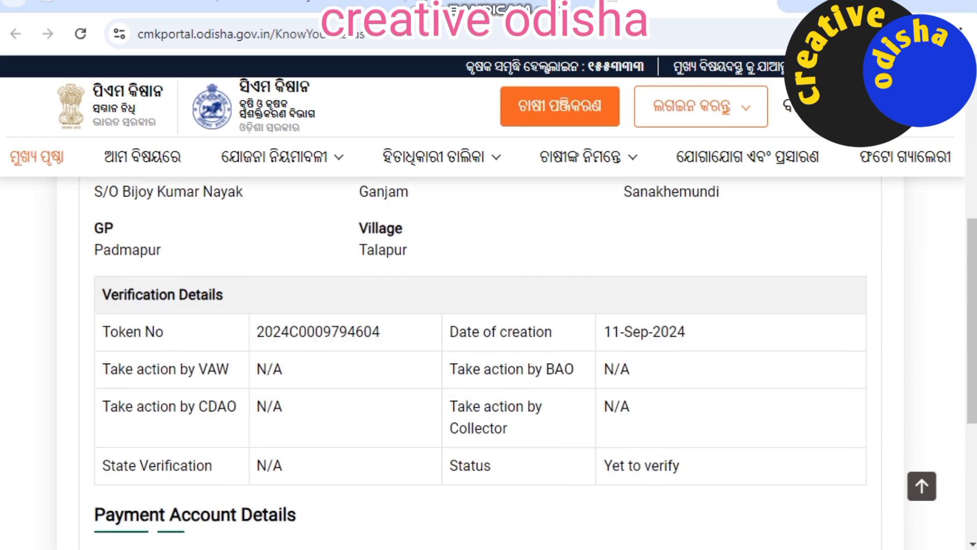
scroll(489, 314, "down", 3)
scroll(489, 313, "up", 3)
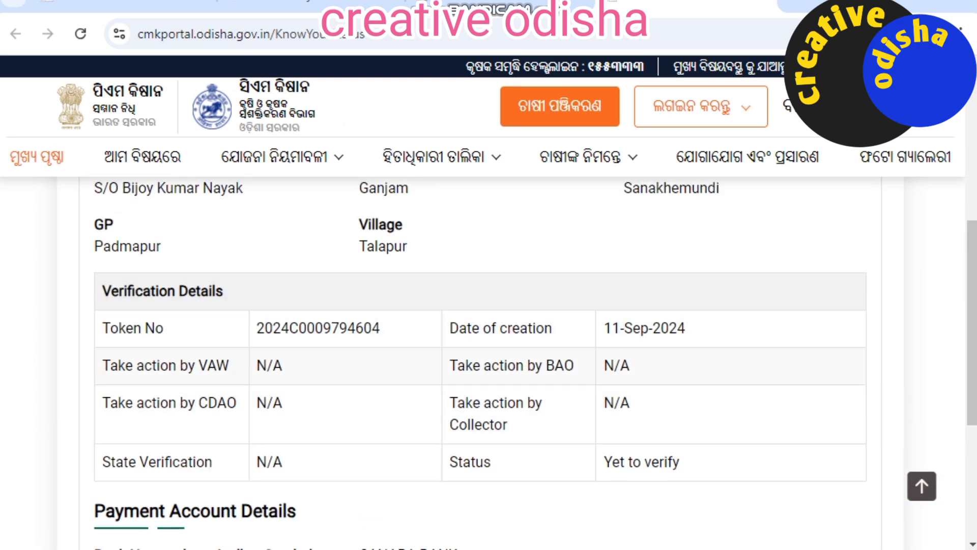
scroll(489, 314, "down", 5)
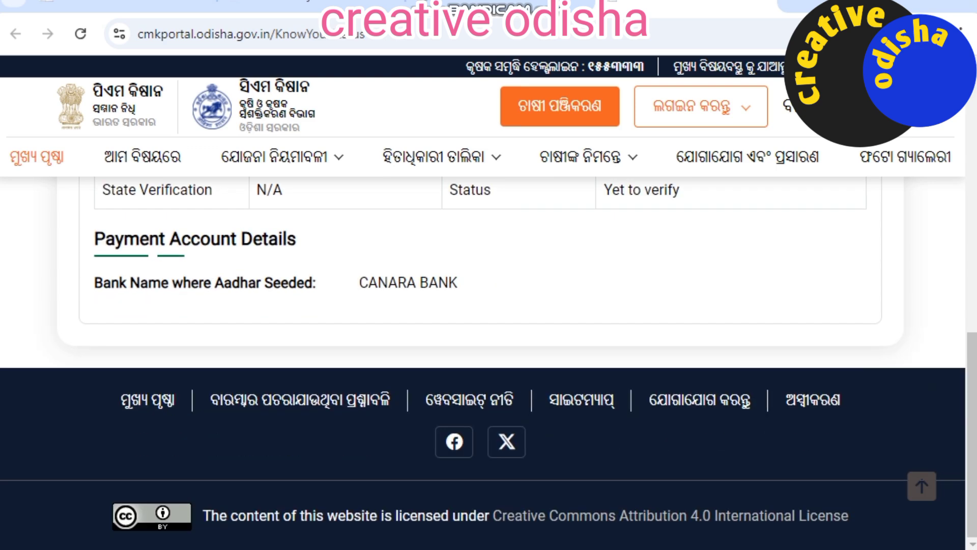
scroll(488, 314, "up", 6)
scroll(488, 314, "up", 6)
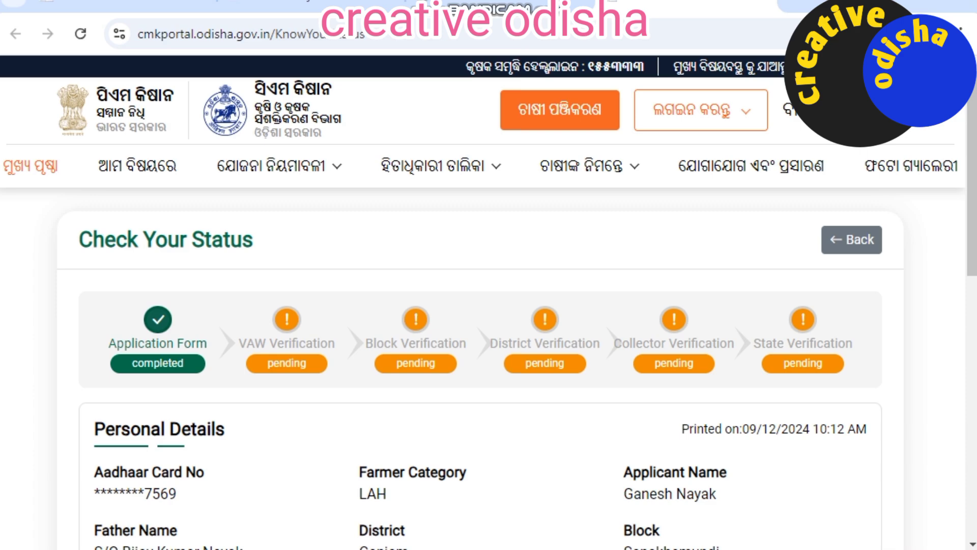
scroll(489, 314, "down", 3)
scroll(489, 314, "up", 3)
scroll(489, 356, "down", 15)
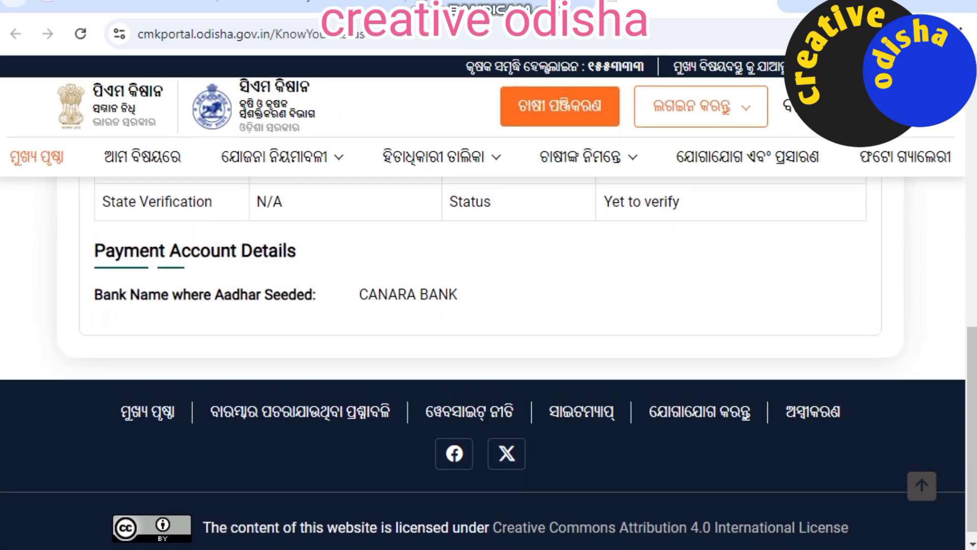
scroll(488, 357, "up", 15)
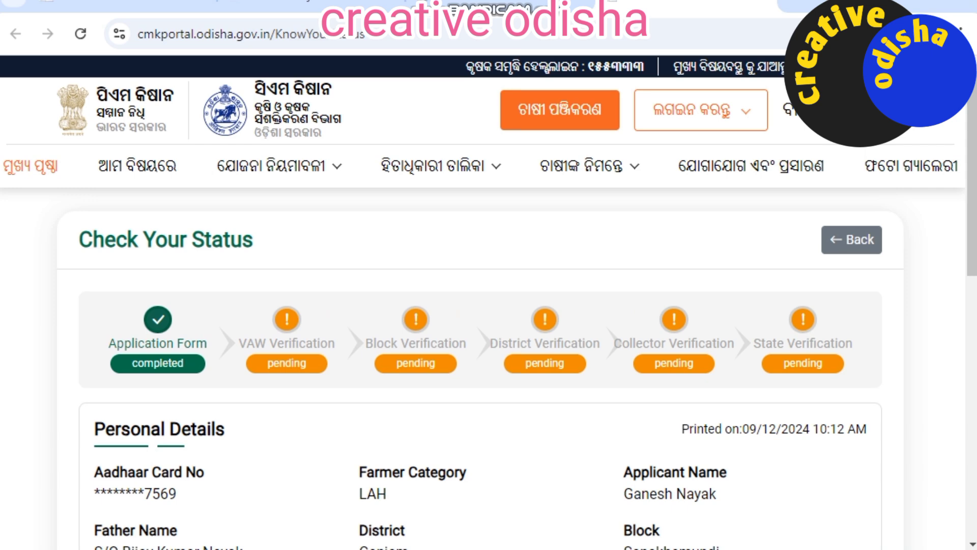